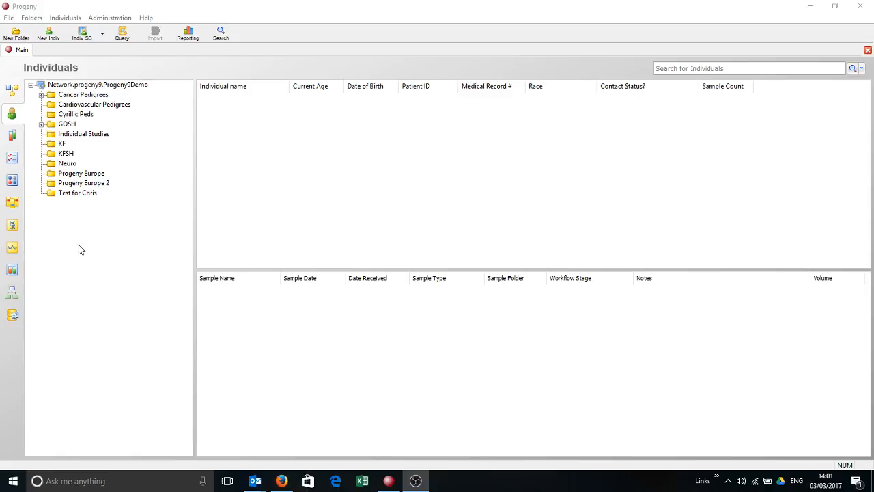
# - View the individual data fields stored in the test table folder
pyautogui.click(12, 315)
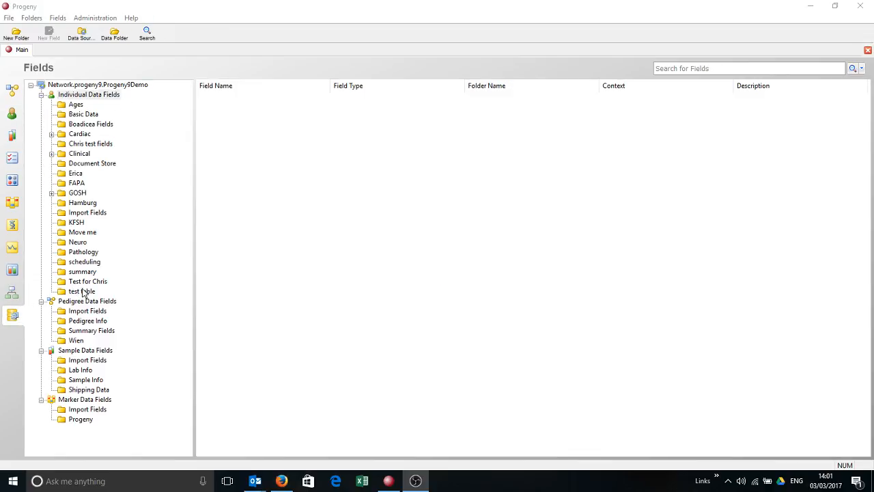
pyautogui.click(79, 291)
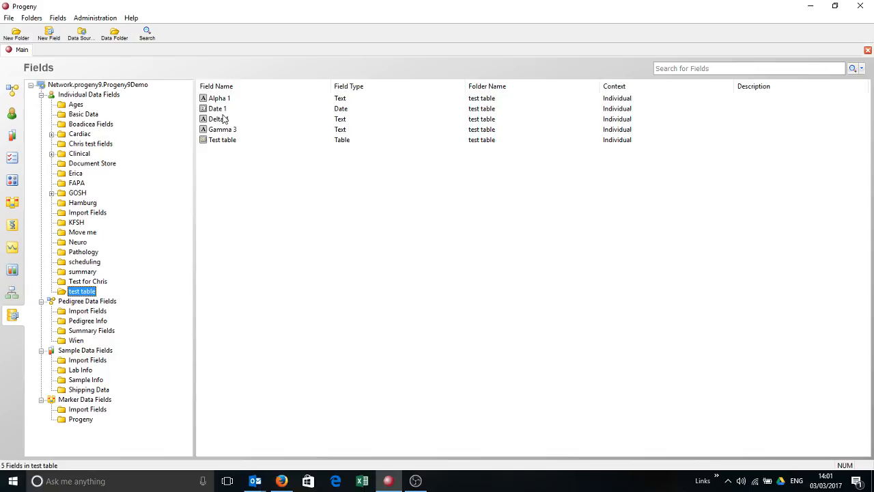
pyautogui.click(246, 203)
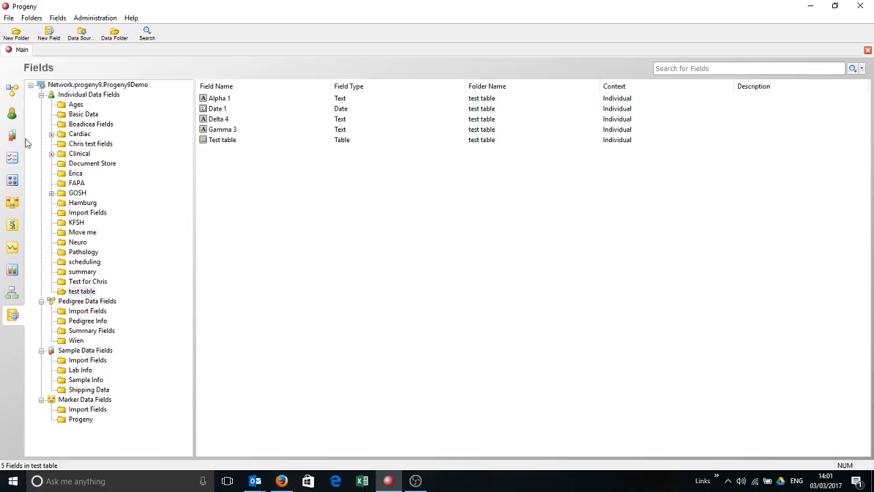
# - Run the saved individual spreadsheet format wrongtable from the Progeny folder, and check its column and query definition
pyautogui.click(13, 116)
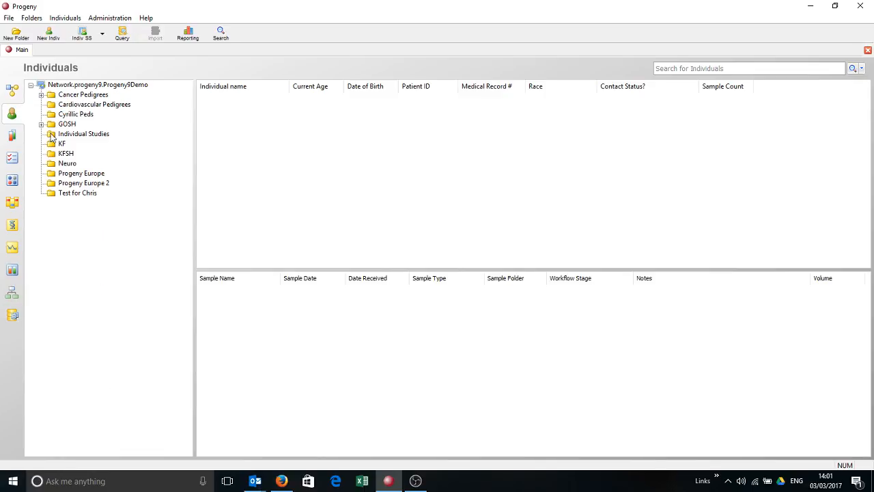
pyautogui.click(100, 34)
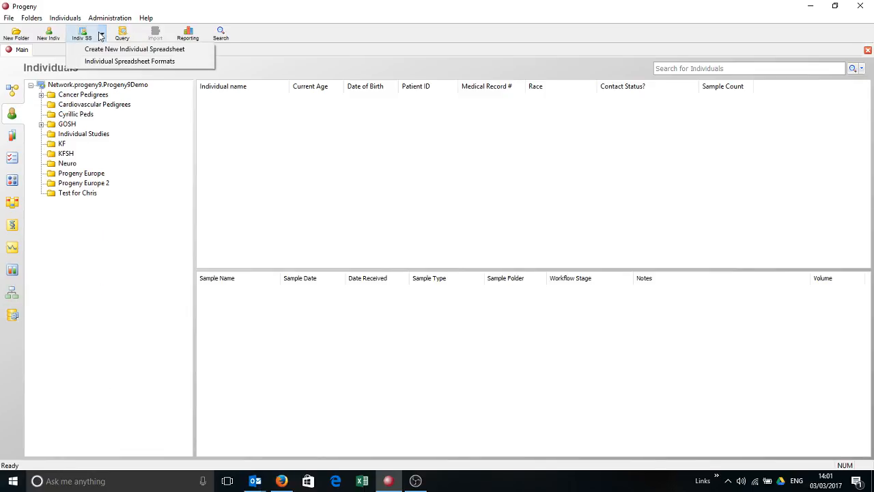
pyautogui.click(97, 60)
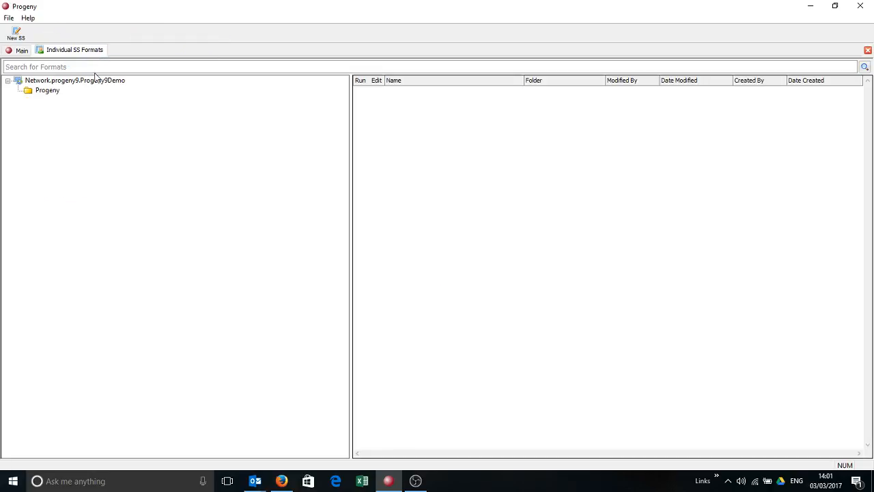
pyautogui.click(48, 90)
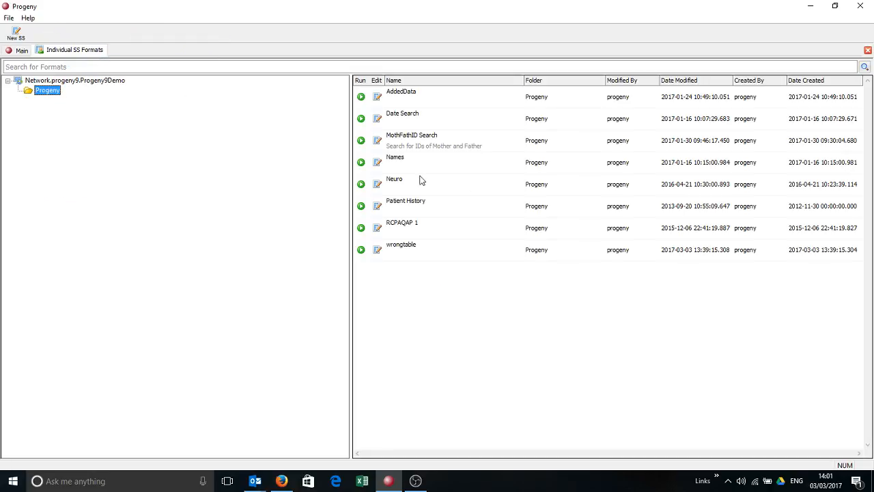
pyautogui.click(362, 251)
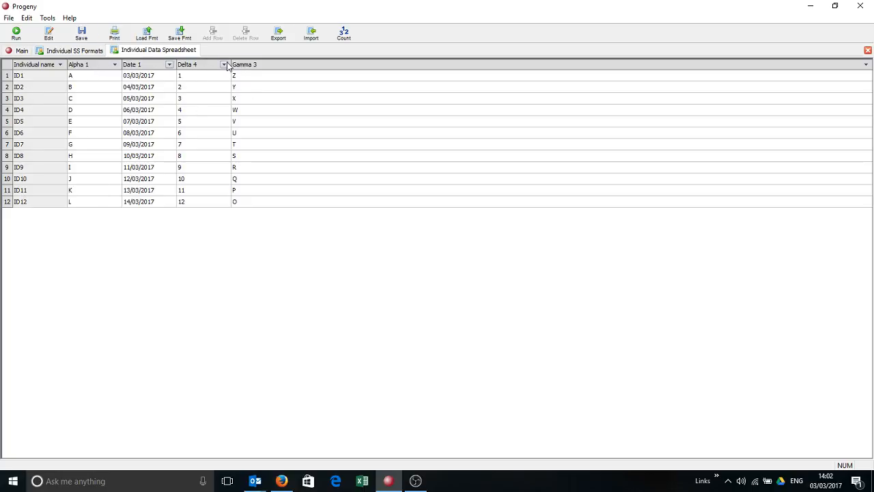
pyautogui.click(49, 34)
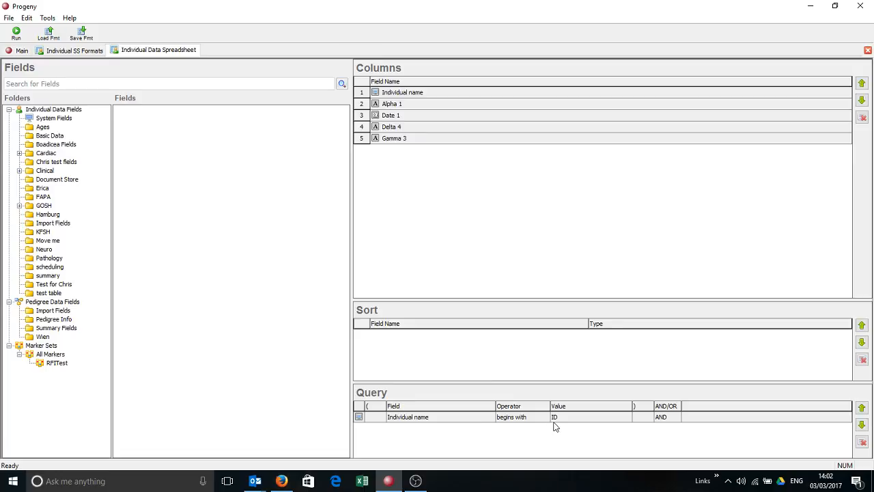
pyautogui.click(18, 34)
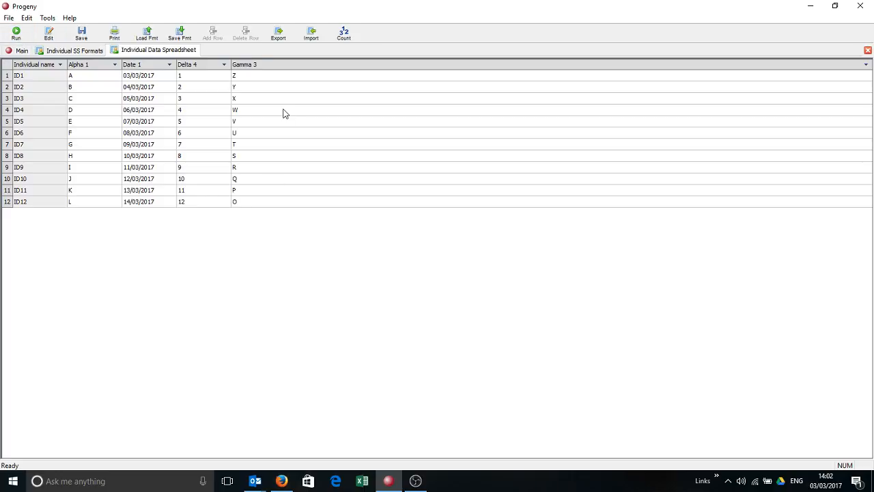
# - Export the spreadsheet as tab-delimited text with column headings to a Desktop file named transfer, and close the spreadsheet
pyautogui.click(280, 35)
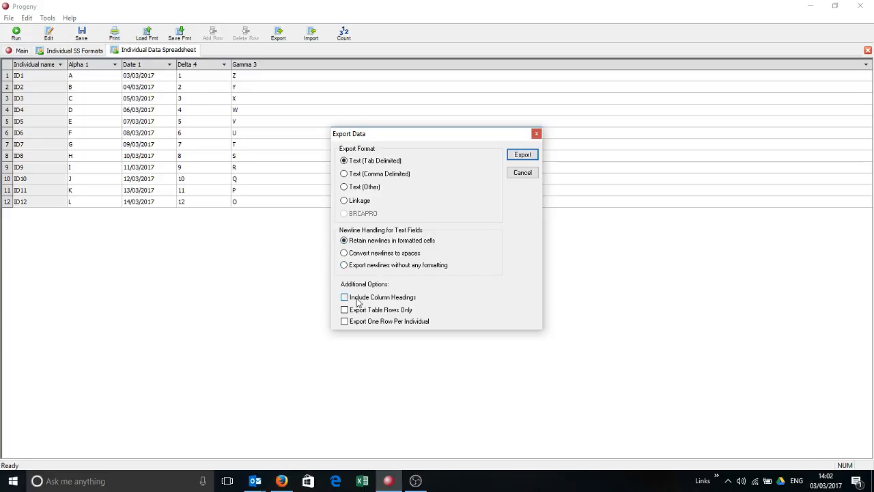
pyautogui.click(517, 156)
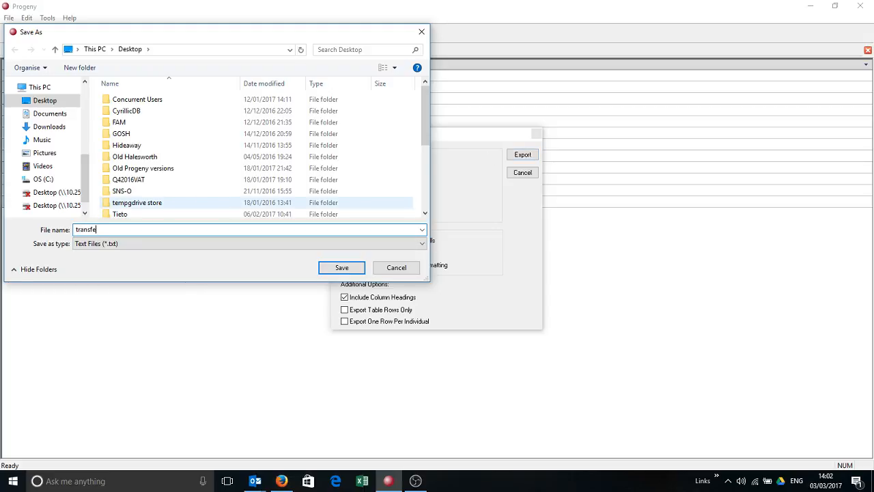
pyautogui.write('transfer')
pyautogui.click(342, 267)
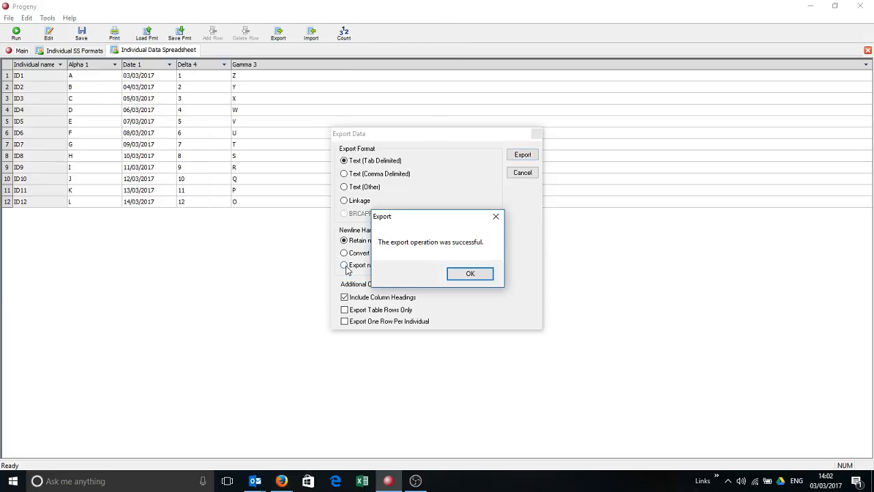
pyautogui.click(467, 275)
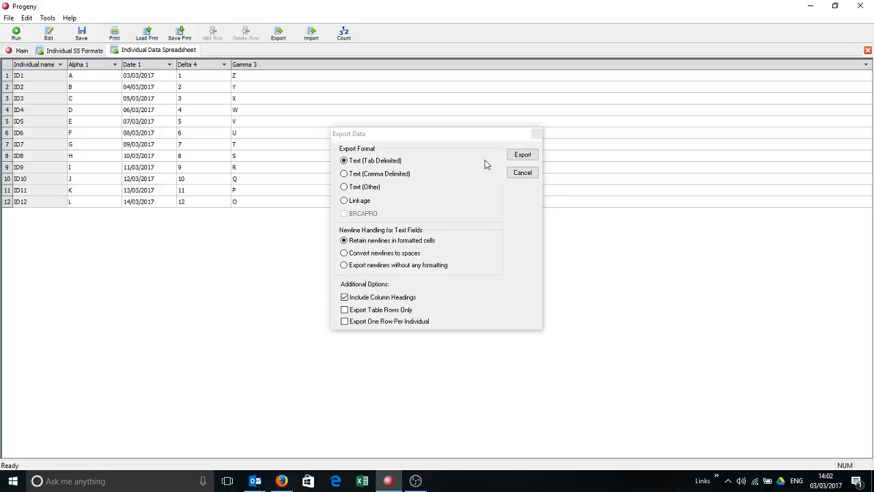
pyautogui.click(522, 173)
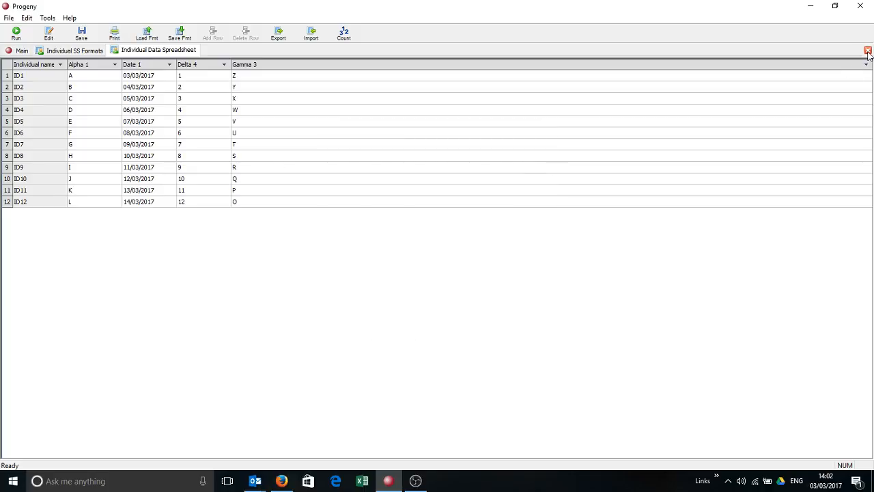
pyautogui.click(868, 51)
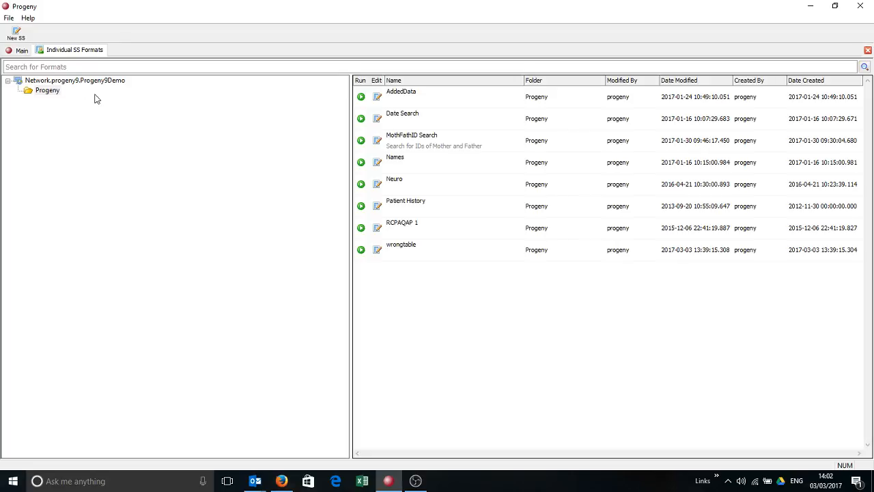
# - Create and run a new individual spreadsheet with Individual name and the Test table Alpha 1, Date 1, Delta 4 and Gamma 3 columns
pyautogui.click(17, 34)
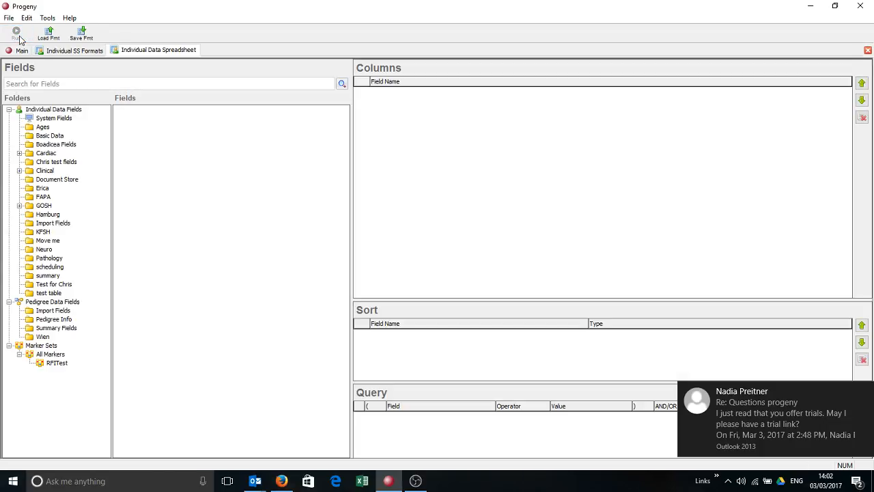
pyautogui.click(49, 120)
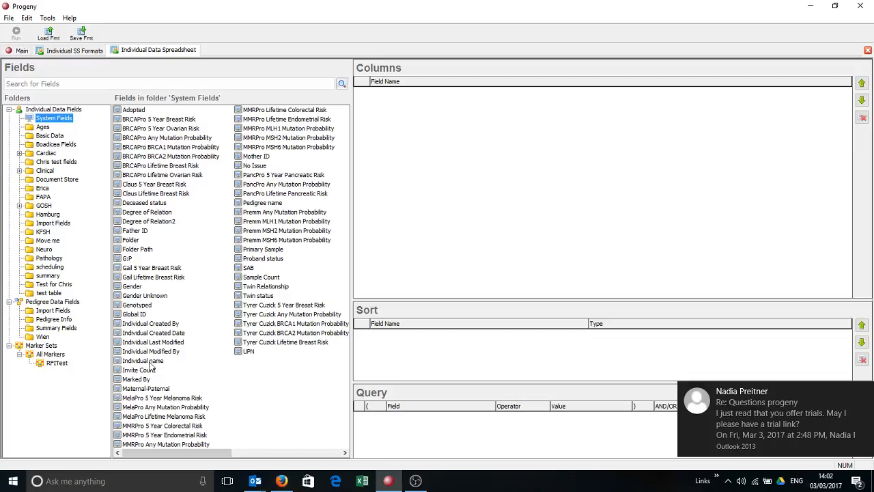
pyautogui.moveTo(149, 362); pyautogui.dragTo(440, 176)
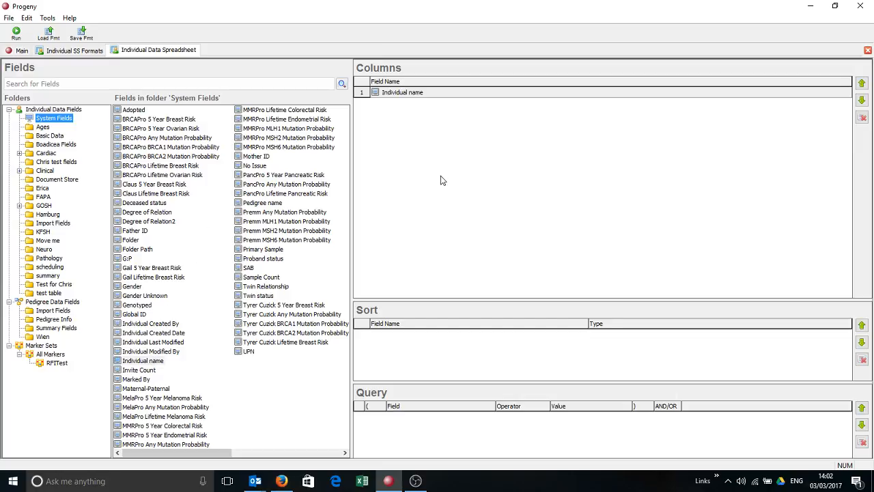
pyautogui.click(49, 293)
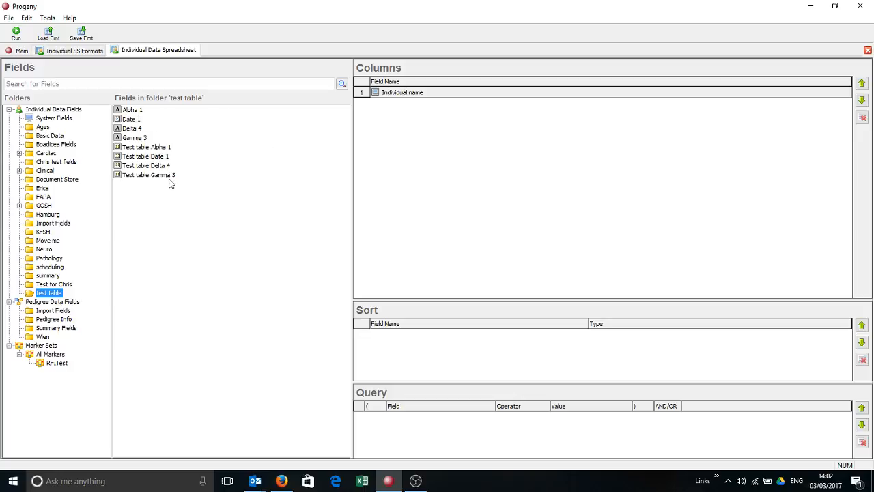
pyautogui.moveTo(170, 187); pyautogui.dragTo(400, 160)
pyautogui.click(16, 34)
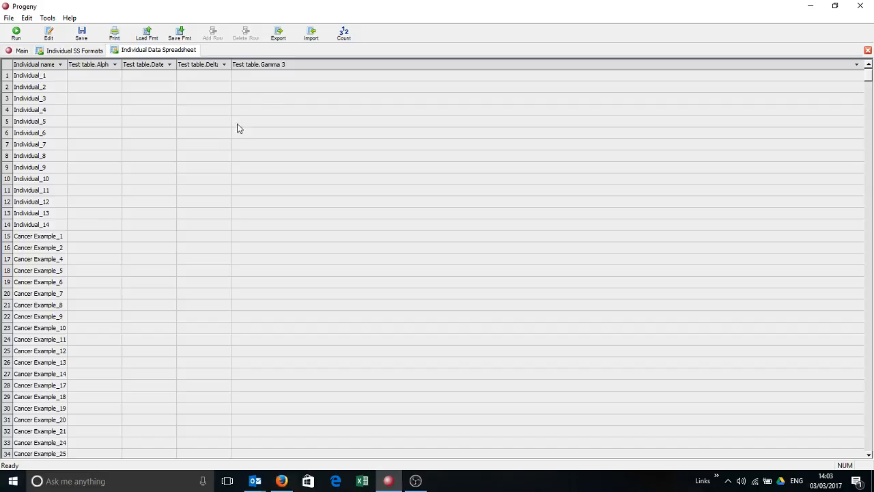
# - Import the tab-delimited transfer.txt from the Desktop into tables only, using 1 unique identifier and ignoring blank cells
pyautogui.click(311, 34)
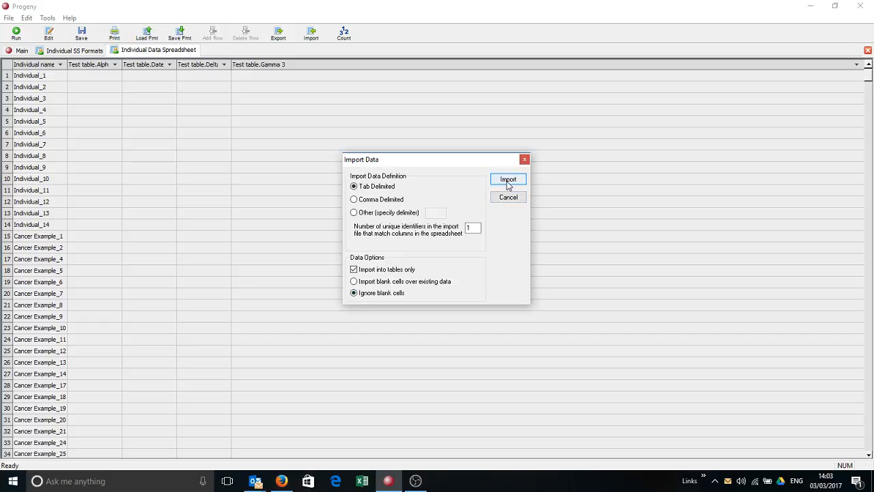
pyautogui.click(506, 181)
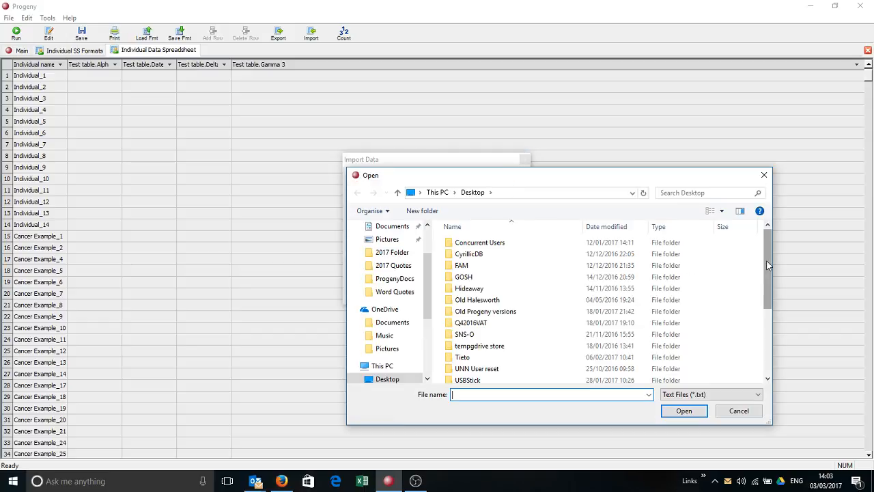
pyautogui.scroll(-4, 690, 308)
pyautogui.click(518, 379)
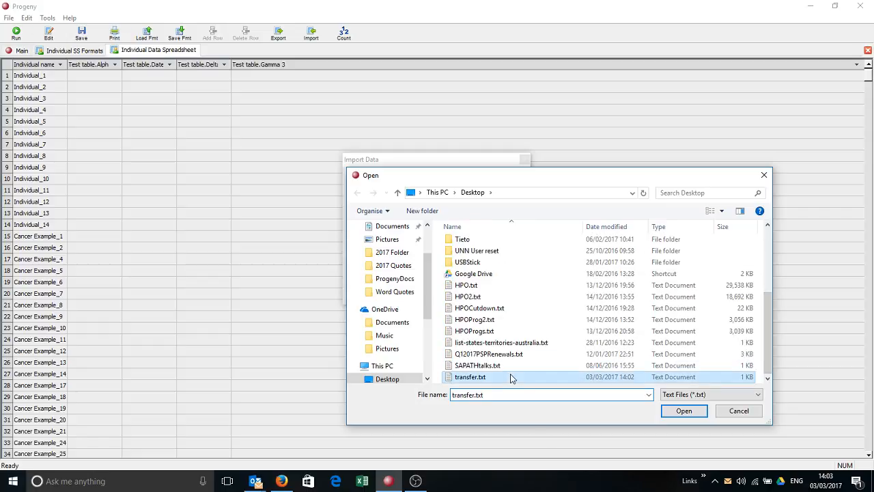
pyautogui.click(686, 411)
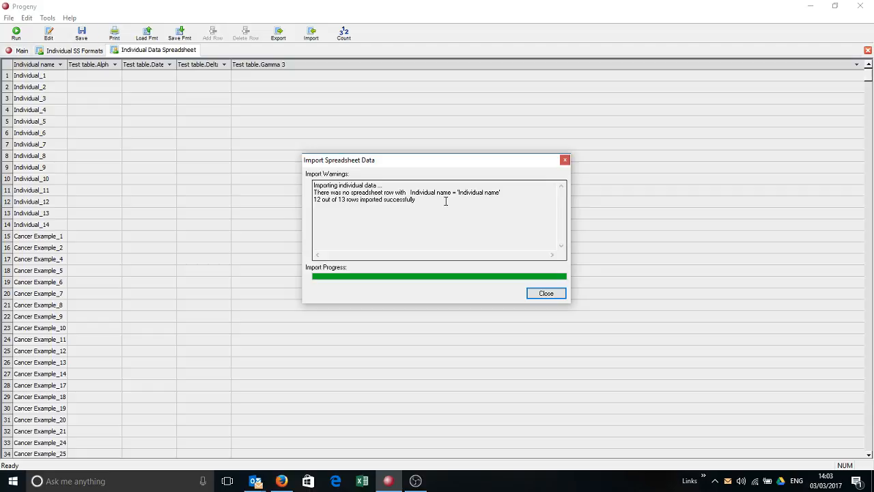
pyautogui.click(546, 294)
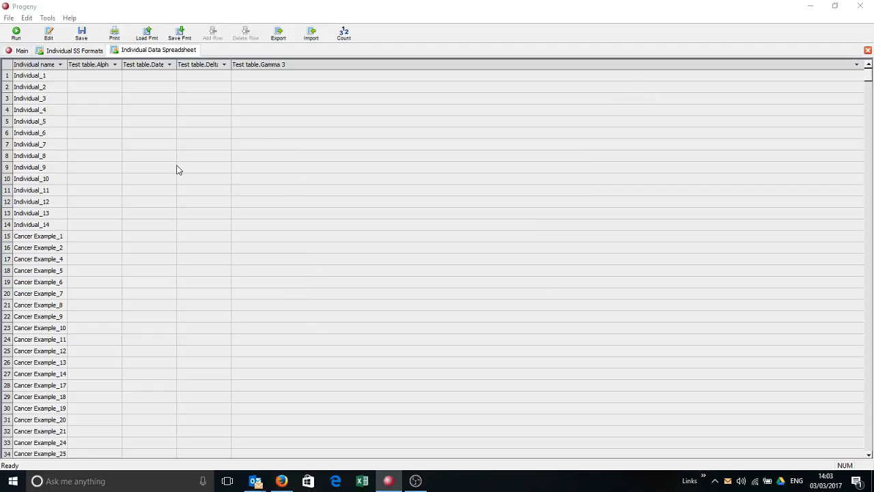
# - Save the imported table data and close the individual data spreadsheet
pyautogui.click(82, 36)
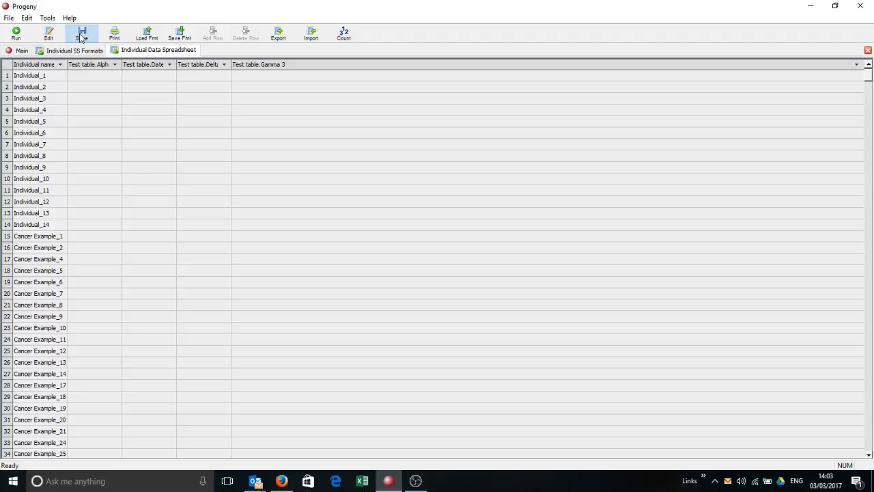
pyautogui.rightClick(151, 54)
pyautogui.click(166, 60)
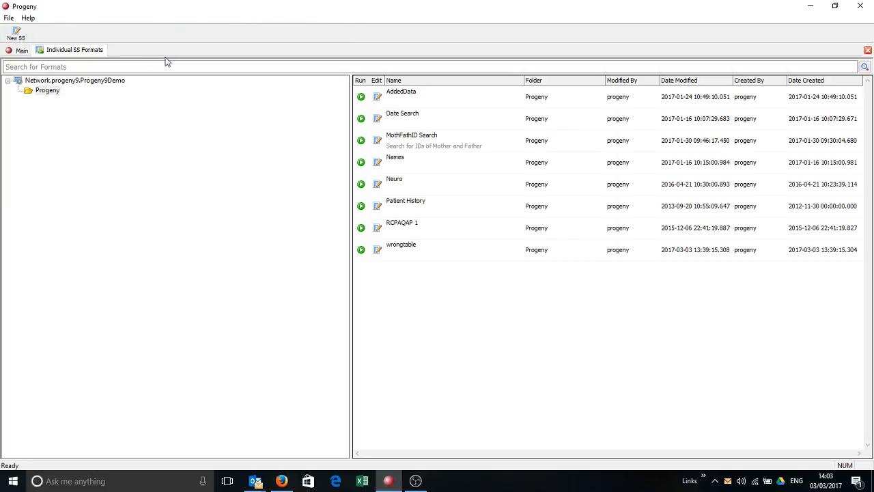
# - Set up another individual spreadsheet with Individual name and all four Test table fields as columns to check the imported data
pyautogui.click(13, 36)
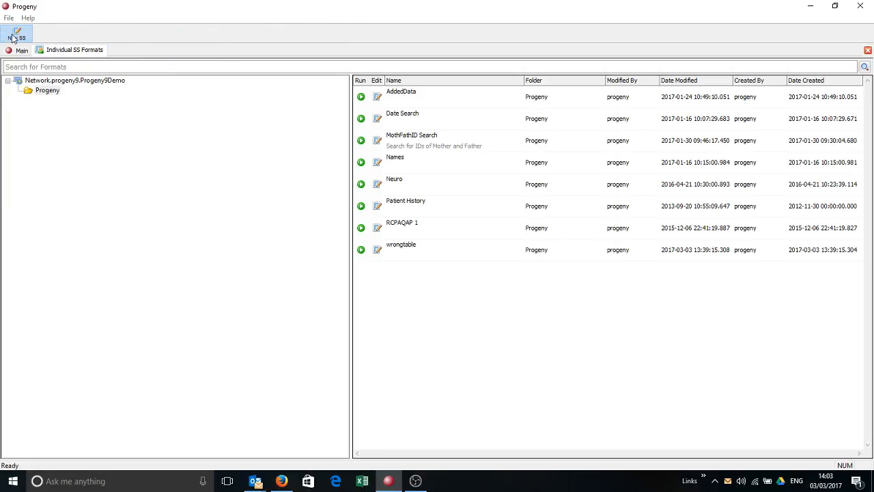
pyautogui.click(47, 117)
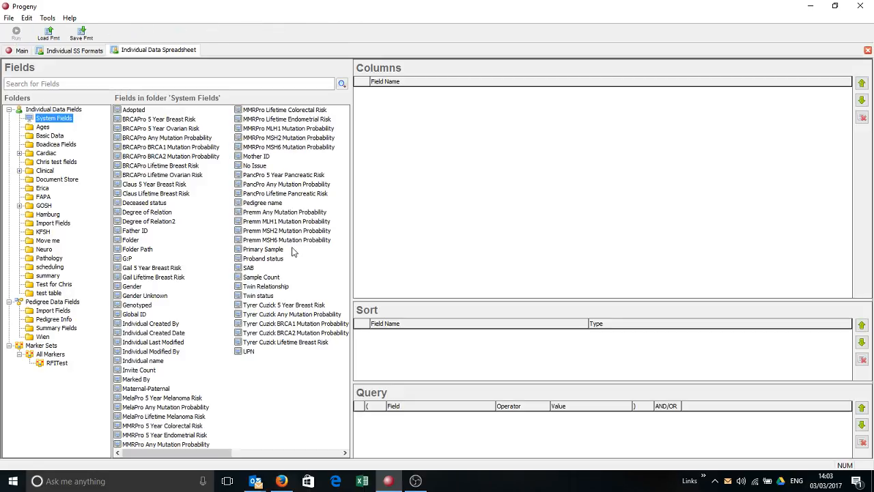
pyautogui.moveTo(145, 361); pyautogui.dragTo(396, 213)
pyautogui.click(49, 292)
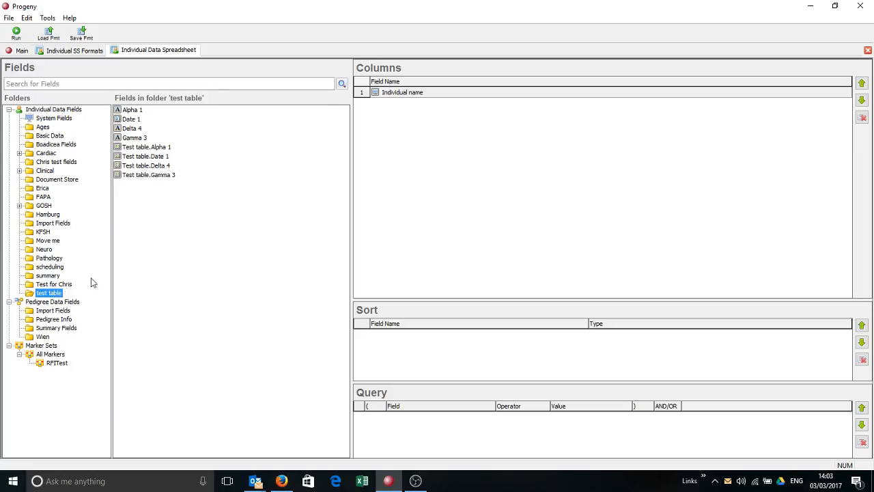
pyautogui.click(168, 172)
pyautogui.keyDown('shift'); pyautogui.click(146, 147); pyautogui.keyUp('shift')
pyautogui.moveTo(146, 147); pyautogui.dragTo(437, 179)
# - Add a query condition that Individual name begins with ID
pyautogui.click(834, 92)
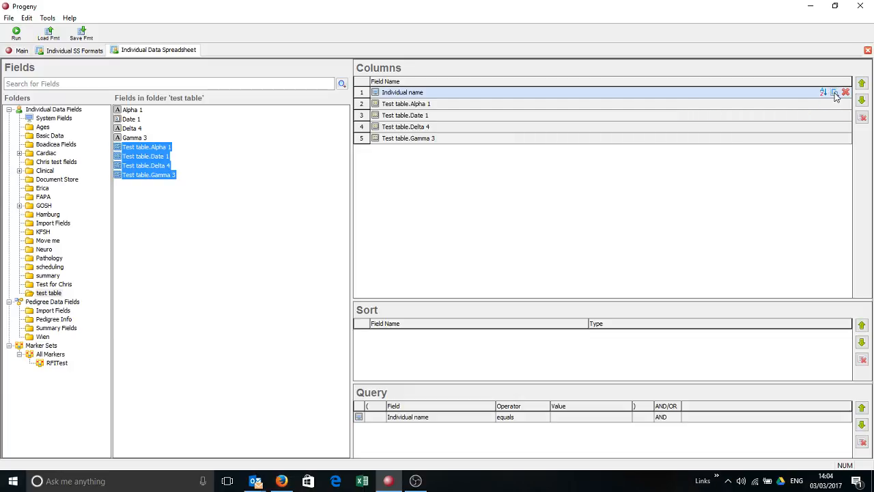
pyautogui.click(533, 416)
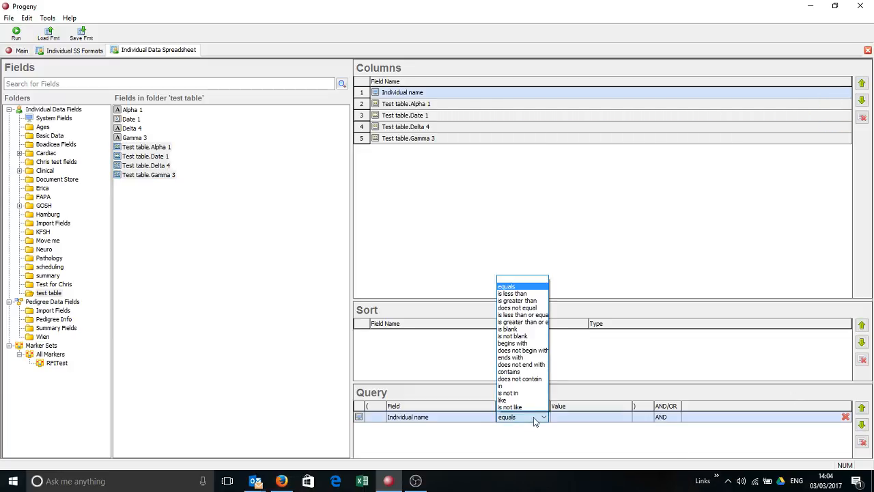
pyautogui.click(525, 343)
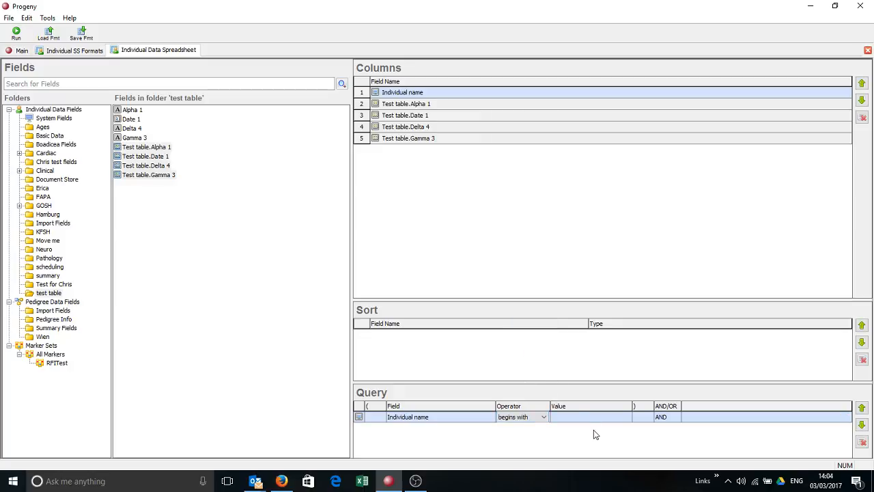
pyautogui.click(592, 418)
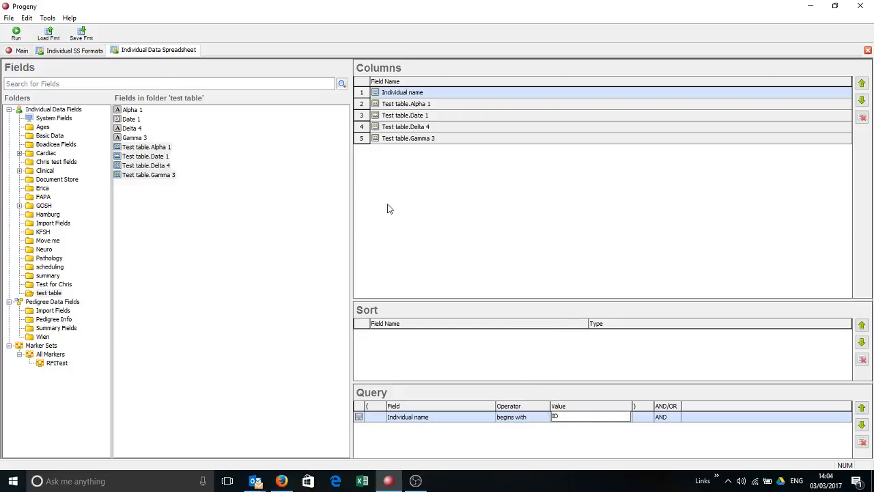
# - Run the individual spreadsheet query and review the imported Test table rows for the ID individuals
pyautogui.click(16, 33)
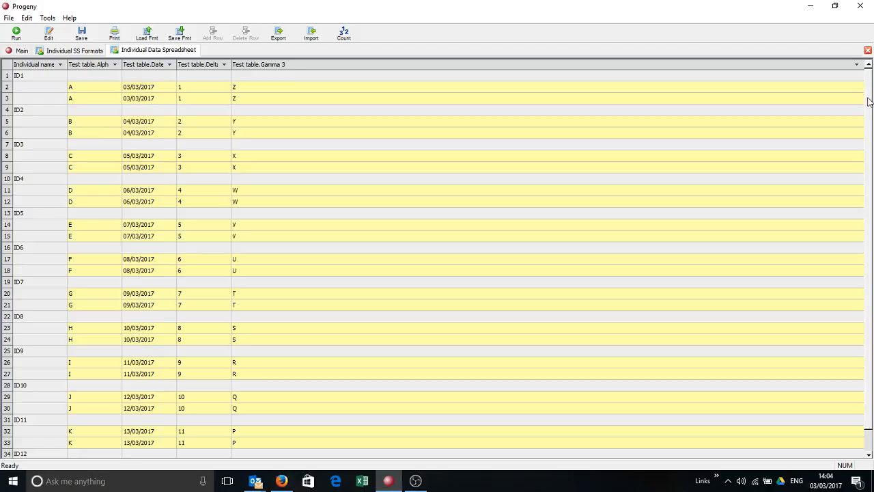
pyautogui.moveTo(869, 102); pyautogui.dragTo(869, 80)
pyautogui.moveTo(866, 134); pyautogui.dragTo(866, 173)
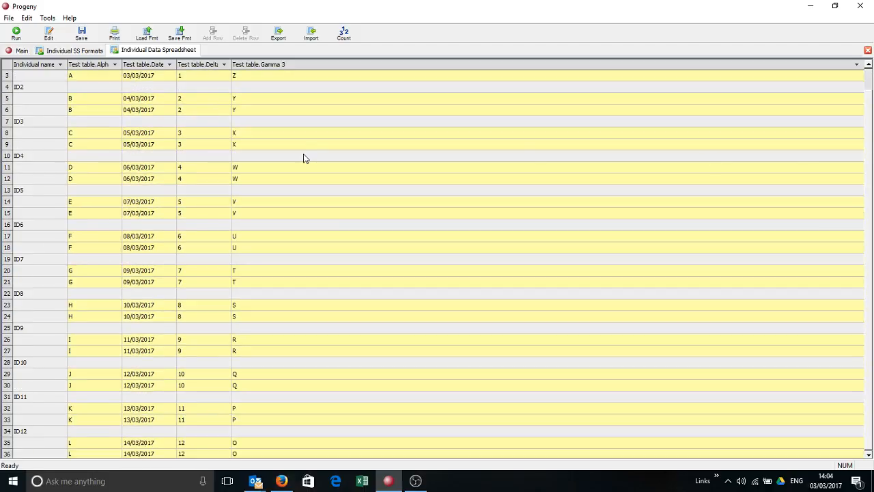
# - Close the individual data spreadsheet and the individual spreadsheet formats list to return to the Individuals overview
pyautogui.rightClick(157, 51)
pyautogui.click(177, 58)
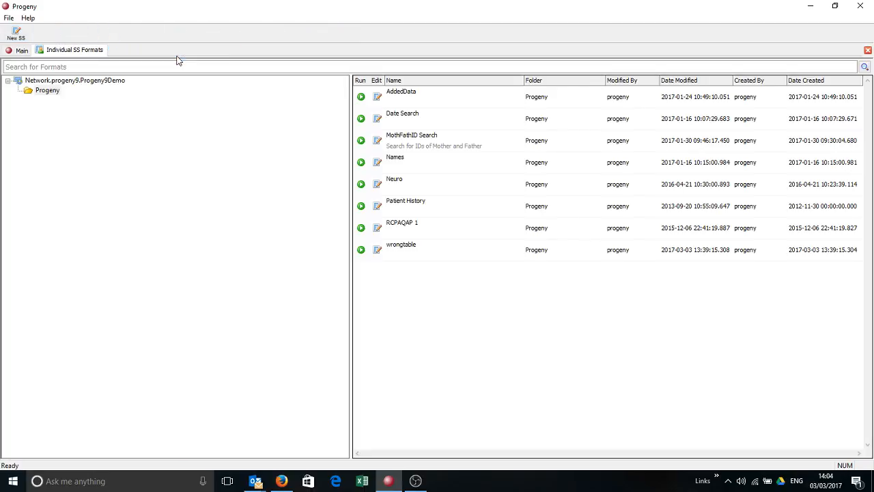
pyautogui.rightClick(61, 55)
pyautogui.click(90, 58)
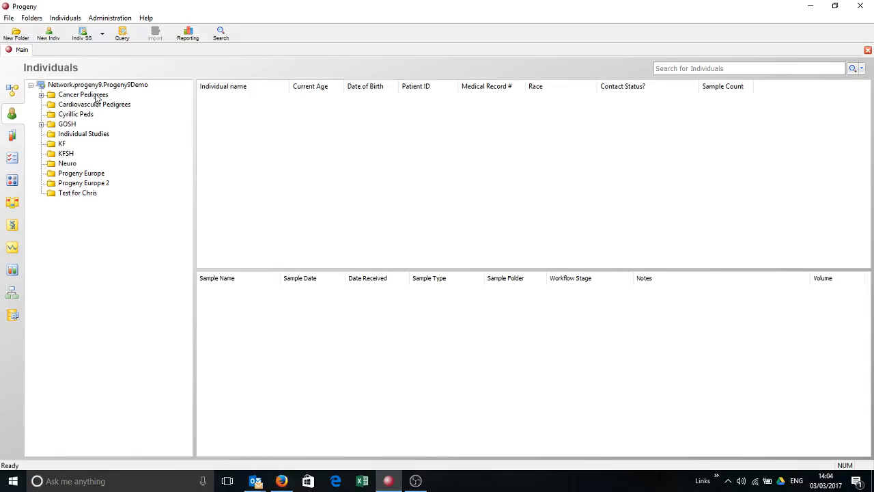
# - Search the individuals for ID and open the record of individual ID1
pyautogui.click(749, 69)
pyautogui.write('ID')
pyautogui.press('Return')
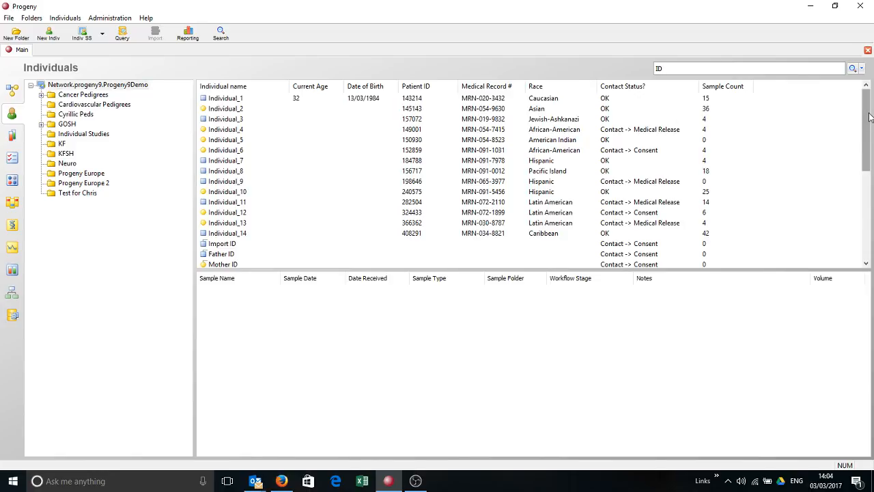
pyautogui.moveTo(866, 130); pyautogui.dragTo(866, 205)
pyautogui.doubleClick(218, 161)
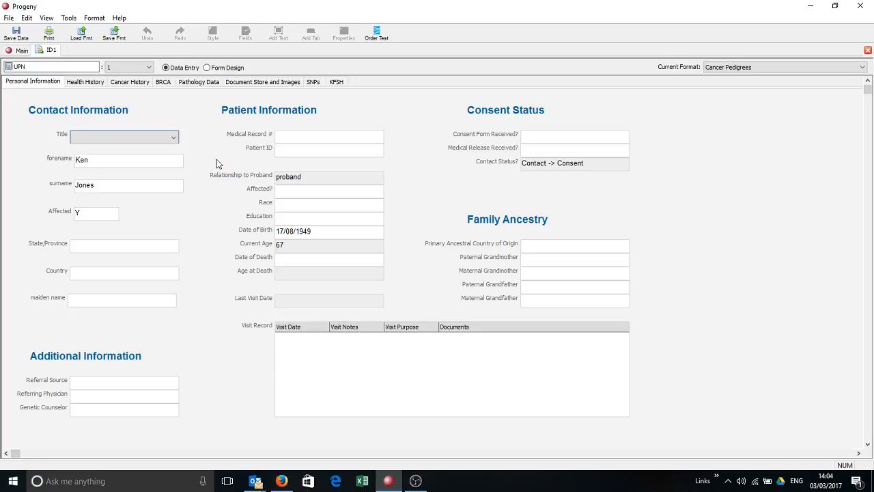
# - In form design, add the Test table field from the test table folder to the lower part of the KFSH page
pyautogui.click(336, 83)
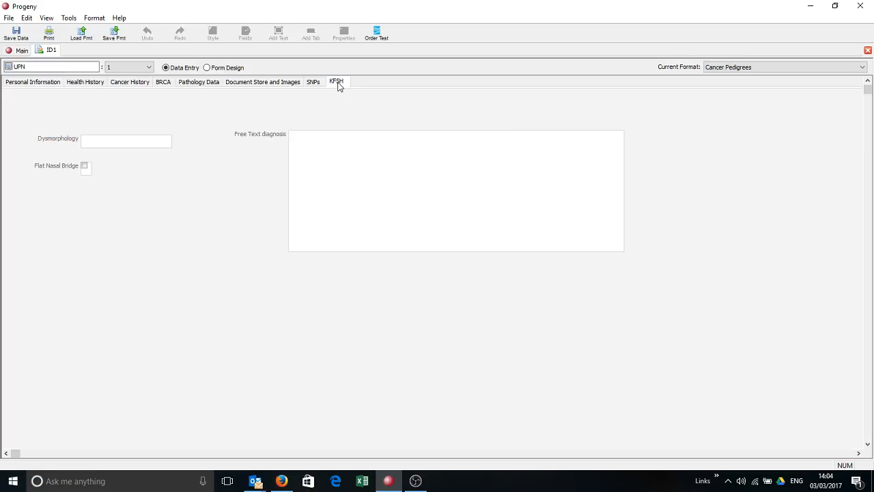
pyautogui.click(224, 71)
pyautogui.click(246, 33)
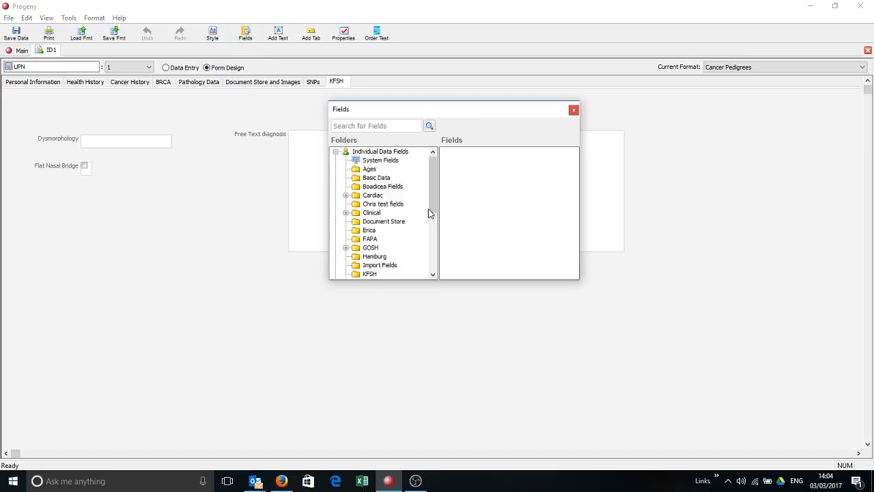
pyautogui.moveTo(433, 209); pyautogui.dragTo(425, 264)
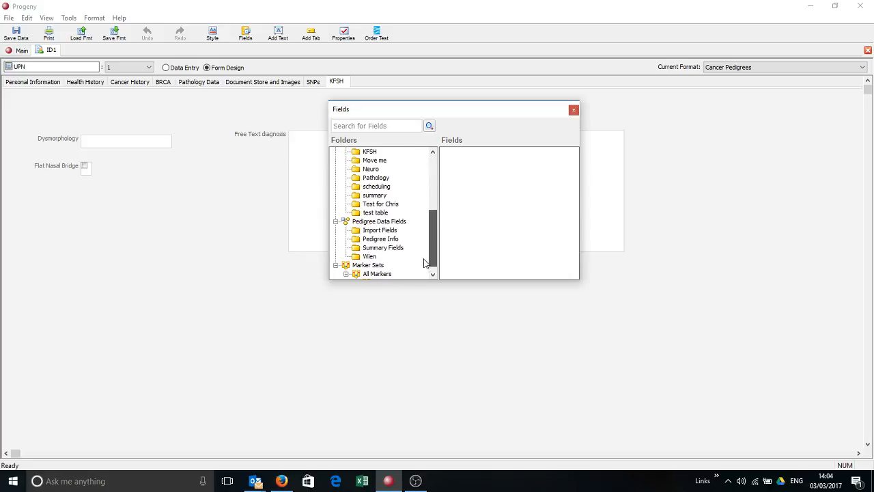
pyautogui.scroll(1, 383, 219)
pyautogui.click(377, 221)
pyautogui.moveTo(446, 194); pyautogui.dragTo(78, 341)
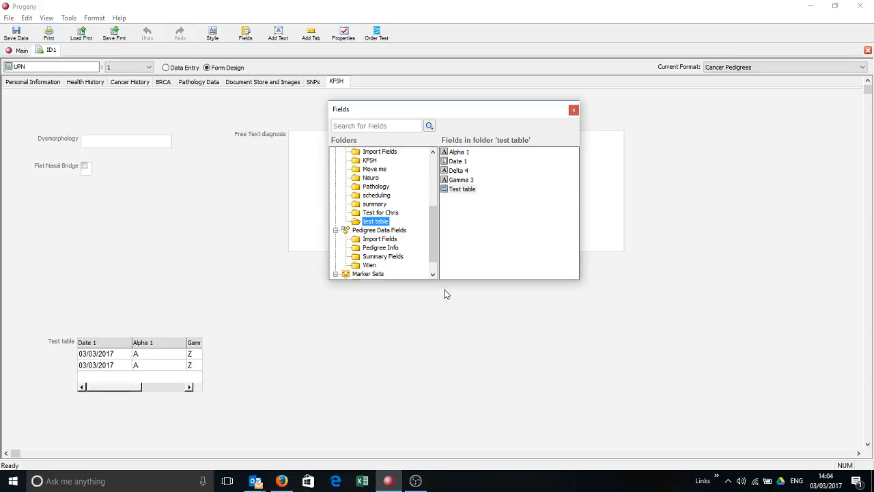
pyautogui.click(574, 110)
# - Widen the Test table on the KFSH page so that all four columns fit, through Delta 4
pyautogui.click(190, 351)
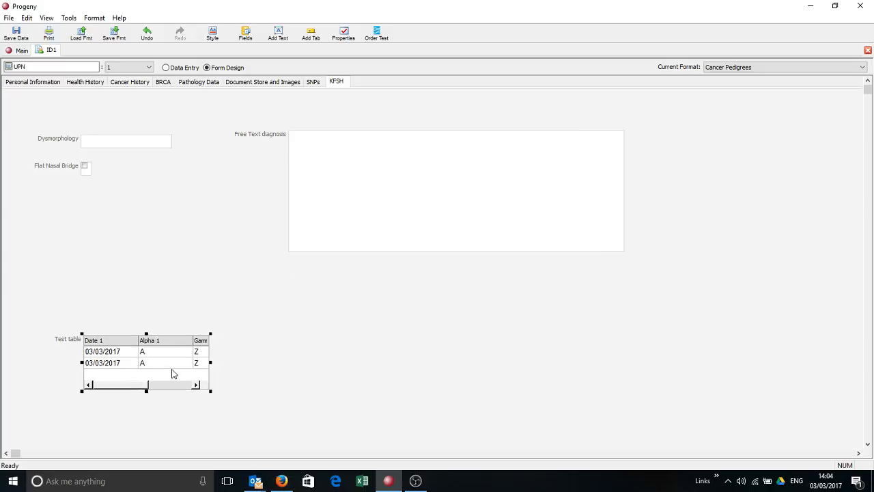
pyautogui.moveTo(210, 390); pyautogui.dragTo(586, 391)
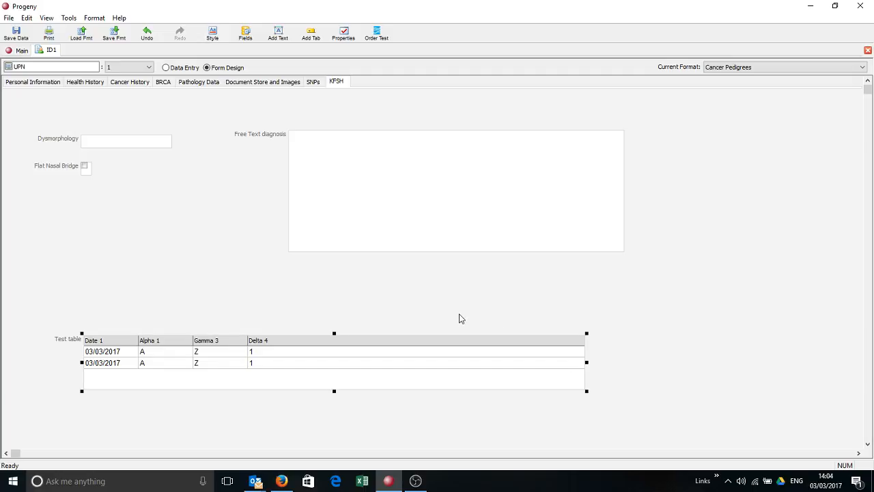